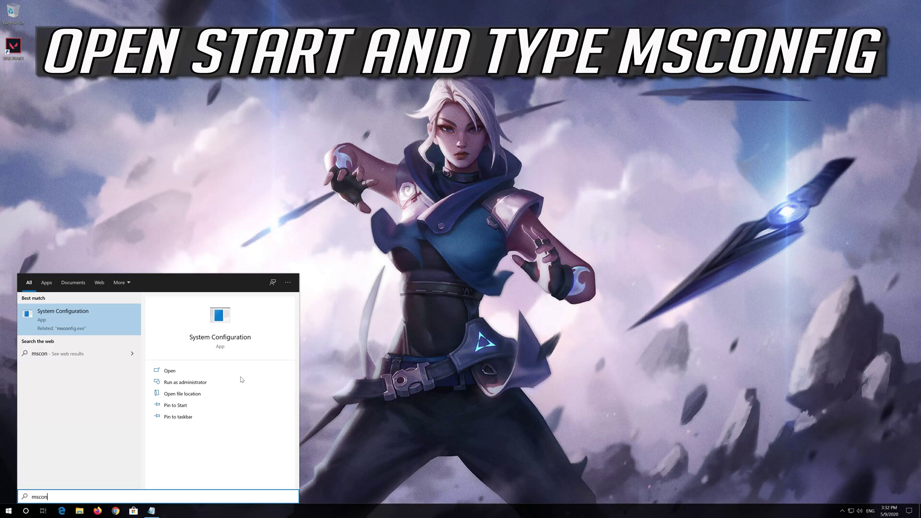
Step: Search 'msconfig' in Start and open the System Configuration result
type("fig")
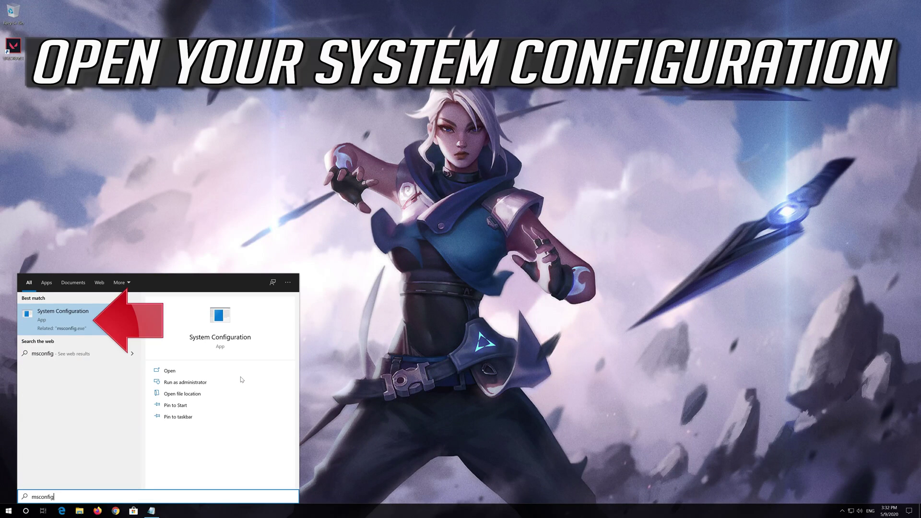
left_click(79, 318)
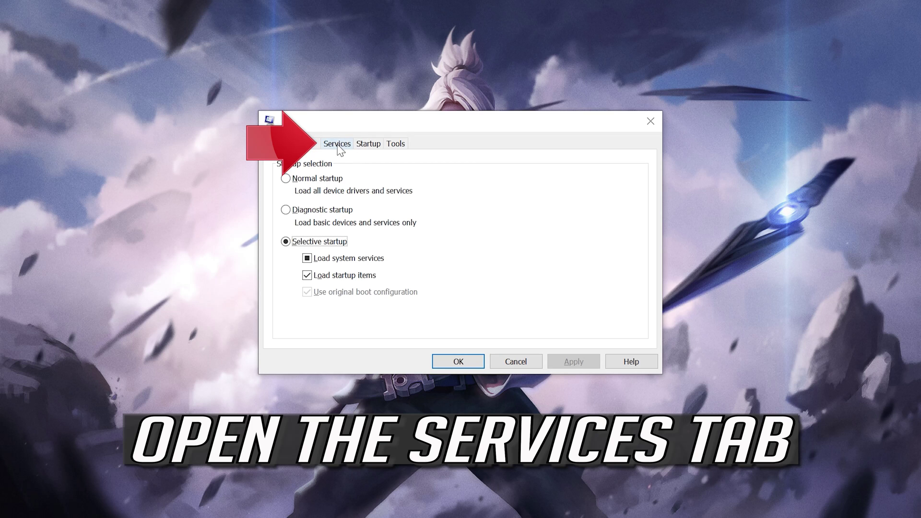
Step: Show the Services list and locate the Riot Games vgc service
left_click(336, 148)
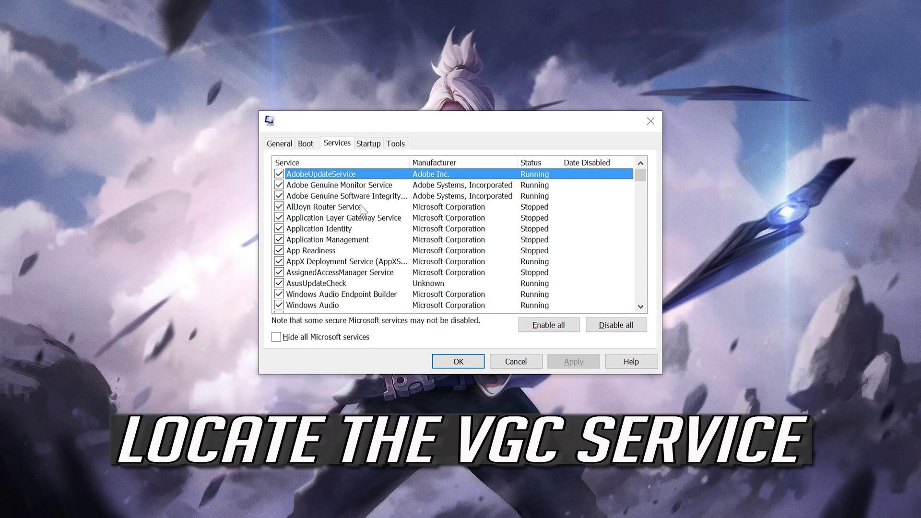
scroll(365, 217, "down", 10)
scroll(364, 217, "down", 10)
scroll(364, 217, "down", 10)
scroll(364, 218, "down", 7)
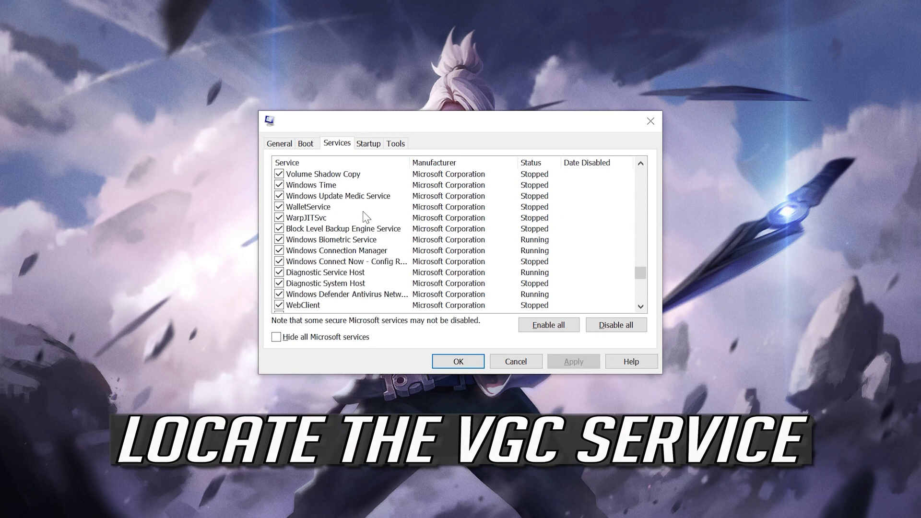
scroll(365, 217, "up", 3)
scroll(364, 217, "up", 1)
scroll(364, 217, "up", 1)
scroll(365, 217, "down", 5)
scroll(365, 217, "up", 5)
scroll(365, 218, "up", 2)
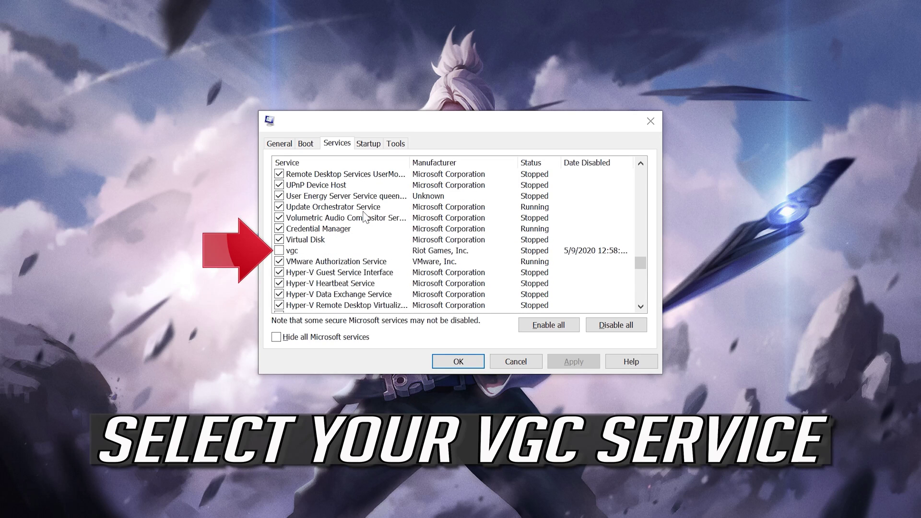
left_click(293, 254)
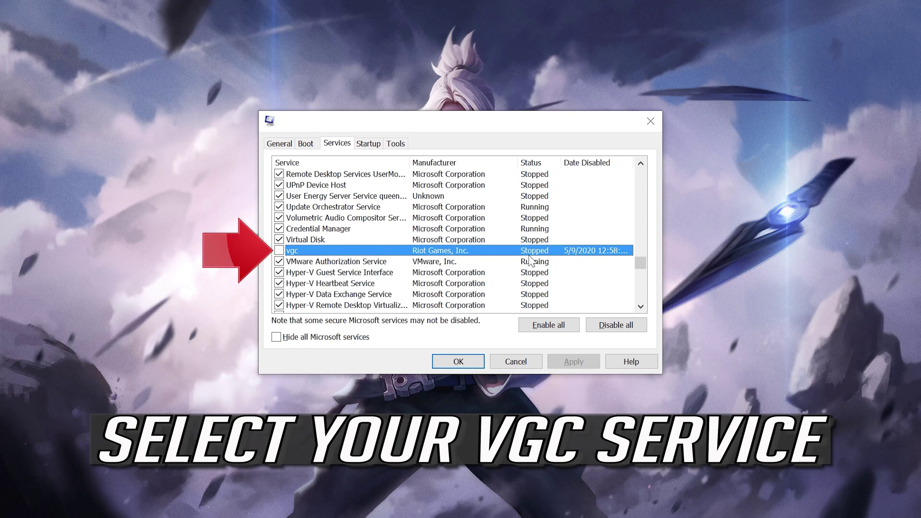
Step: Tick vgc to re-enable it, apply the change, and confirm with OK
left_click(278, 251)
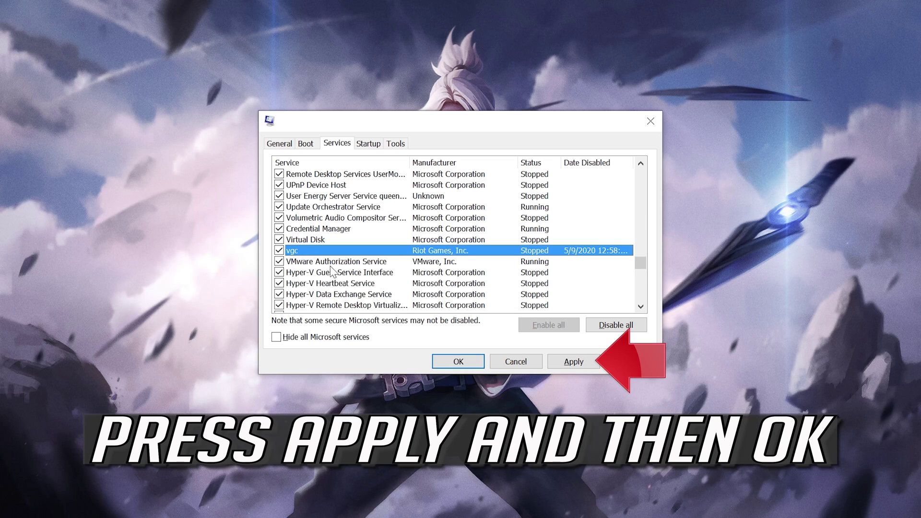
left_click(574, 367)
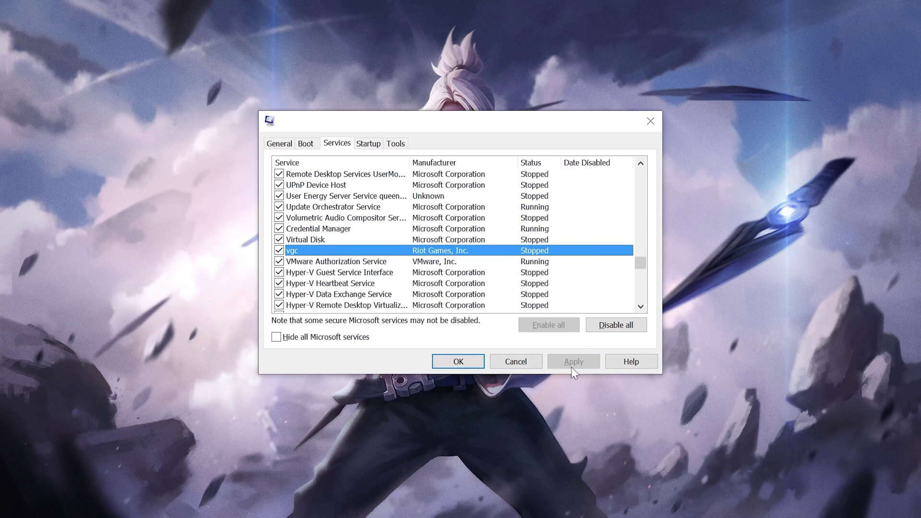
left_click(458, 362)
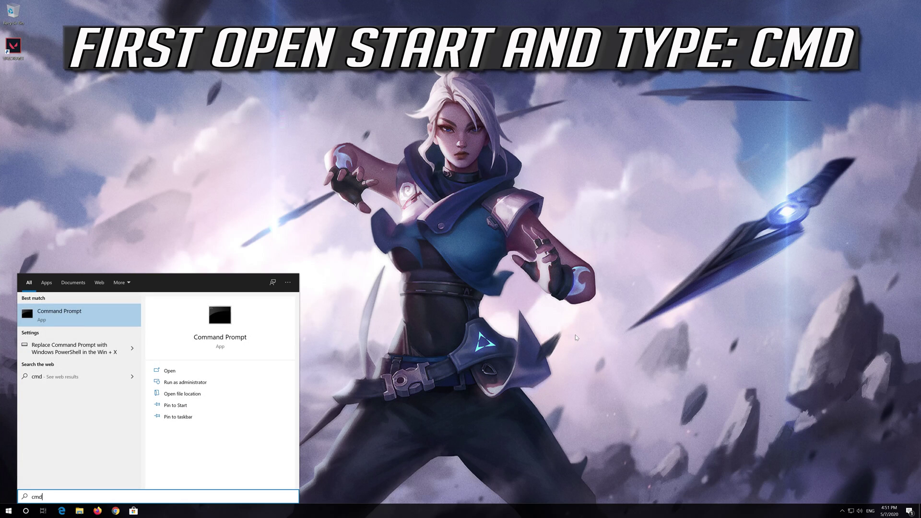
Step: Run Command Prompt as administrator and approve the UAC prompt
right_click(62, 319)
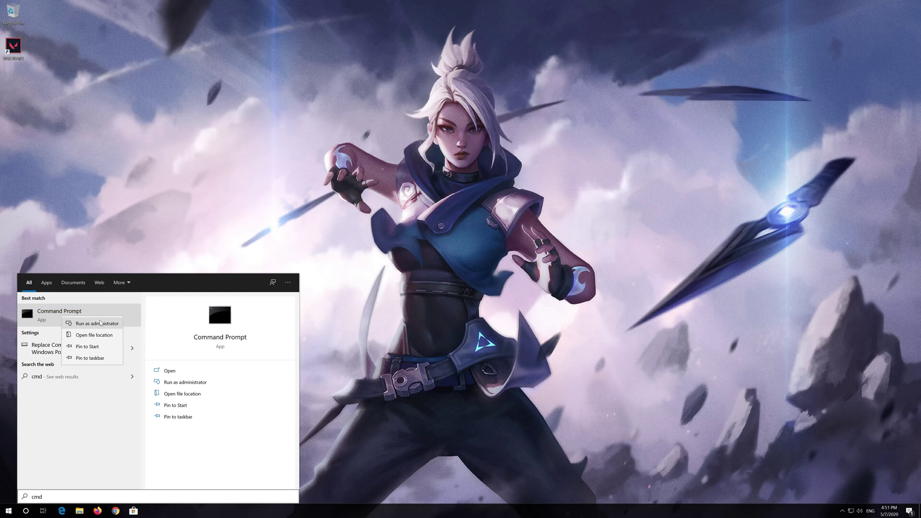
left_click(99, 323)
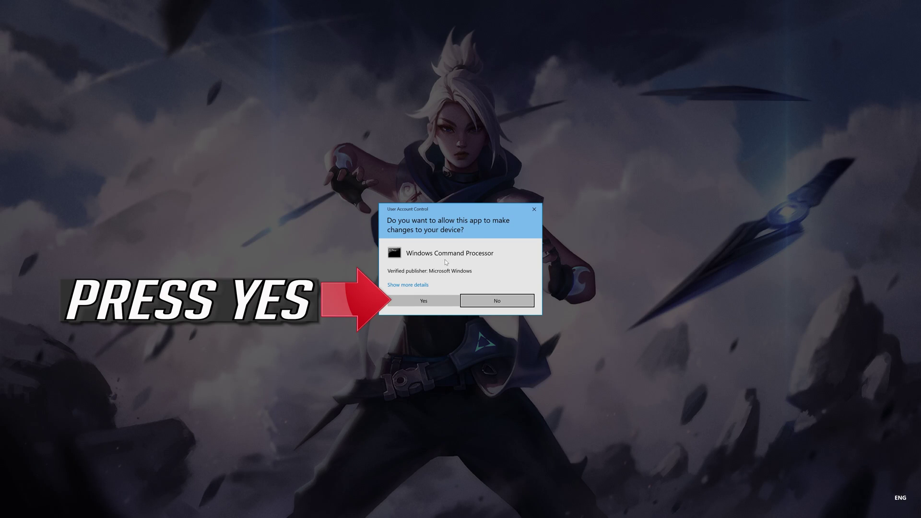
left_click(424, 300)
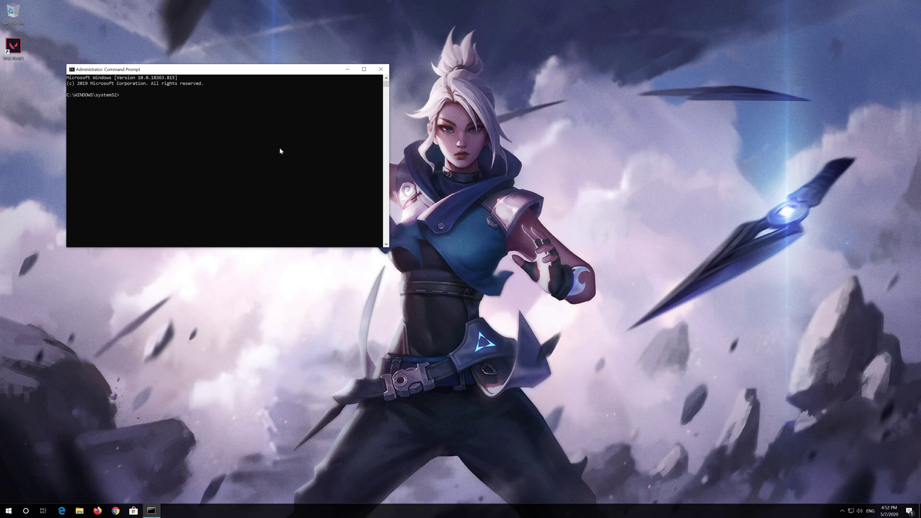
Step: Delete the vgc and vgk services with 'sc delete', then enter exit
left_click_drag(262, 75, 486, 159)
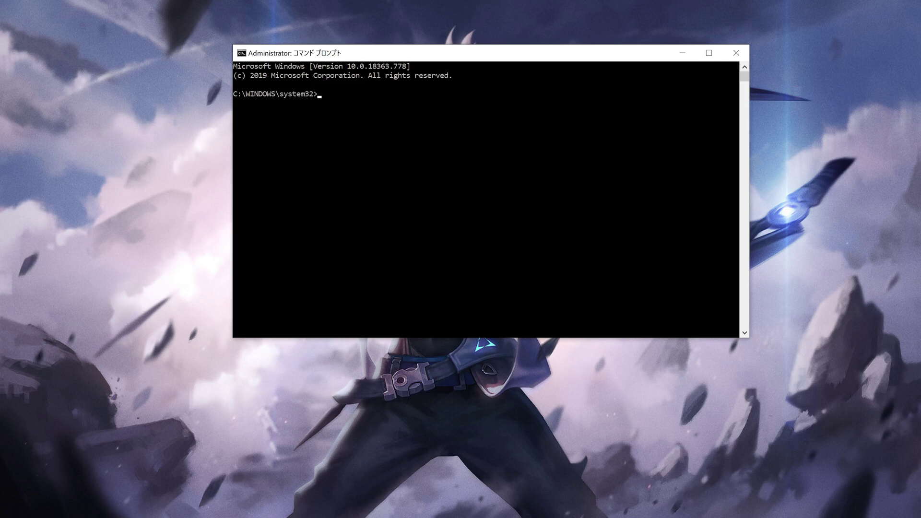
type("sc delete")
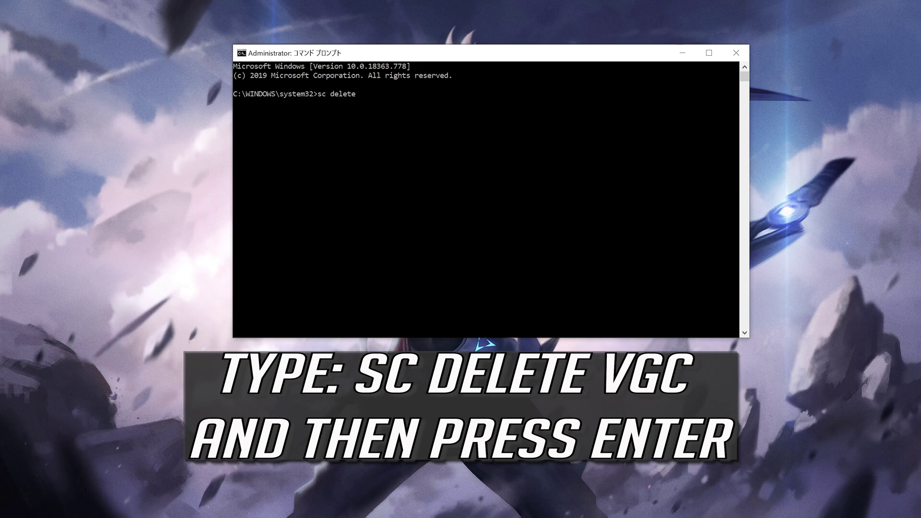
type(" vgc")
key("Return")
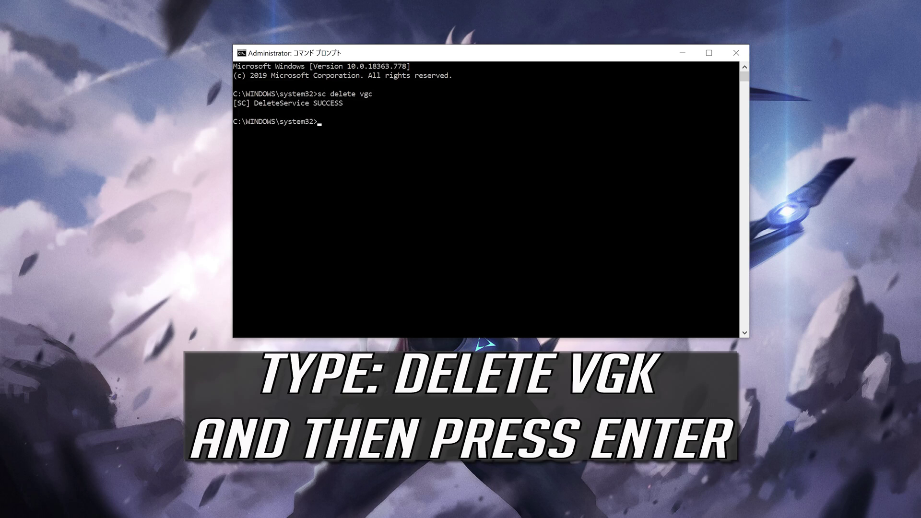
type("sc")
type(" delete")
type(" vgk")
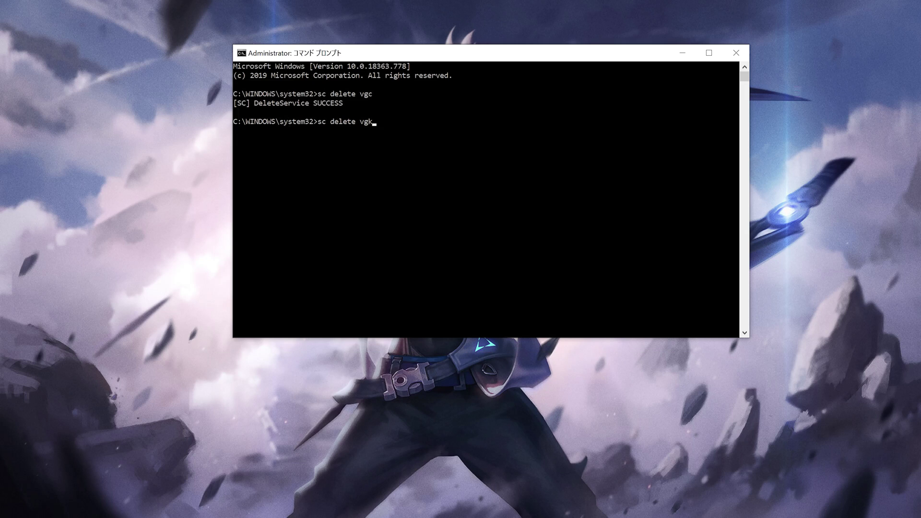
key("Return")
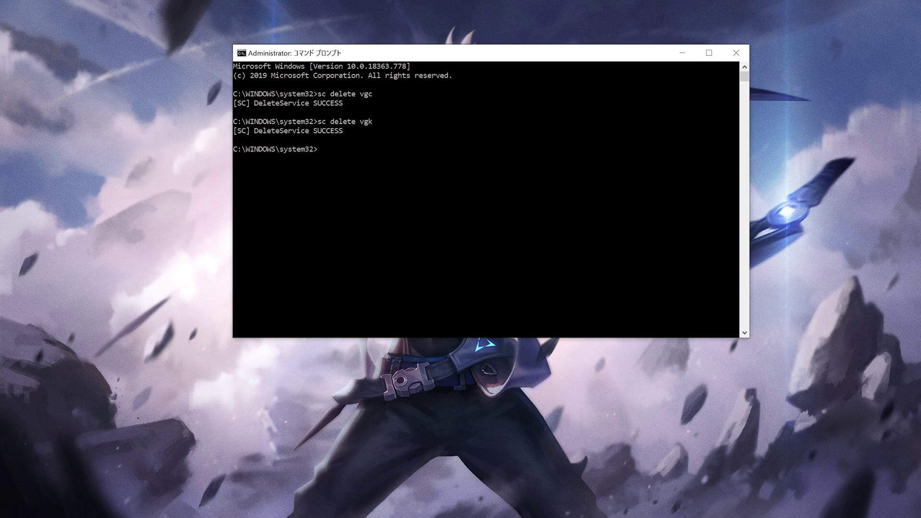
type("ex")
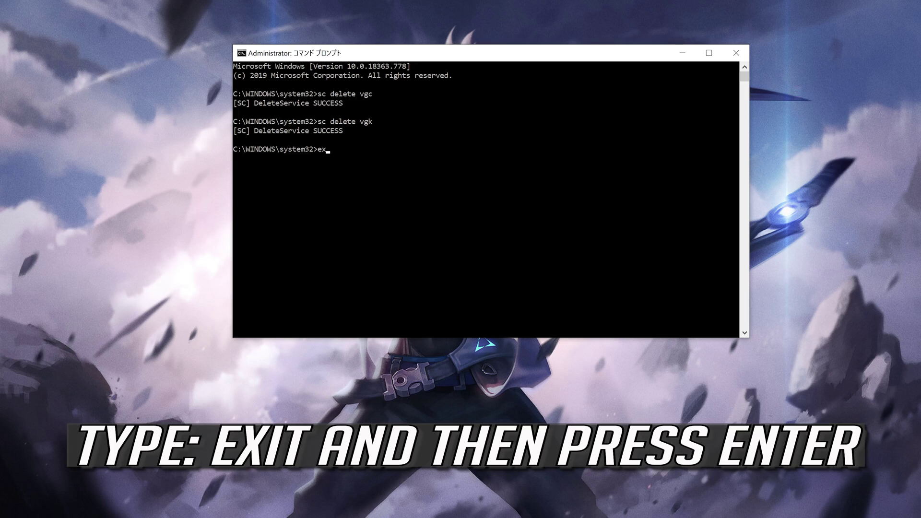
type("it")
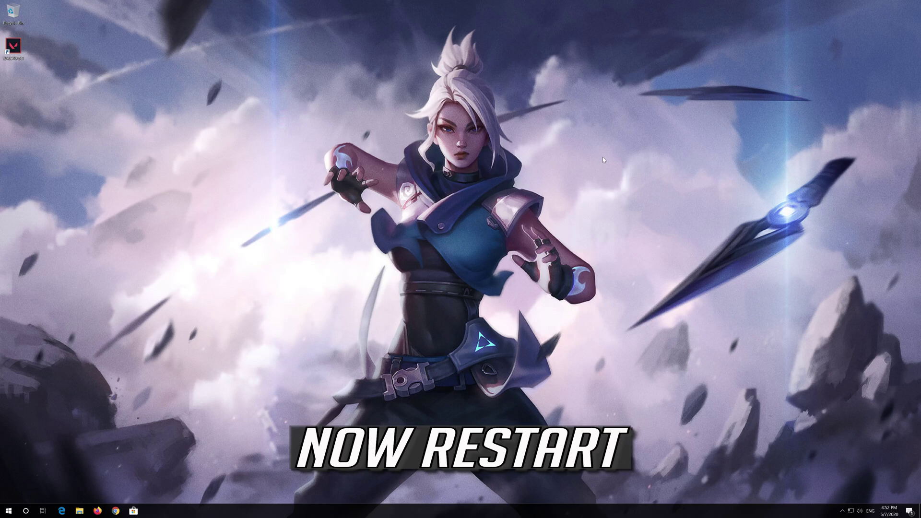
Step: Restart Windows from the Start menu power options
left_click(9, 510)
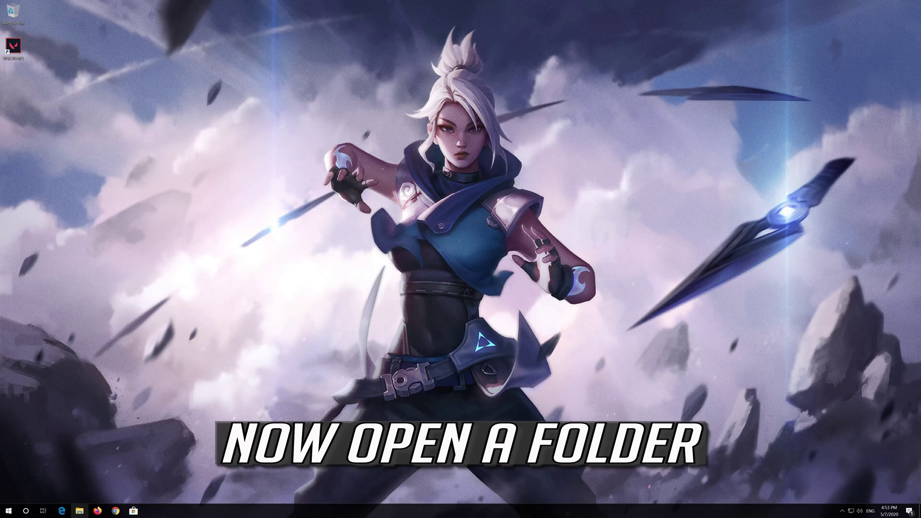
Step: Browse in File Explorer to Local Disk (C:) > Program Files
left_click(79, 510)
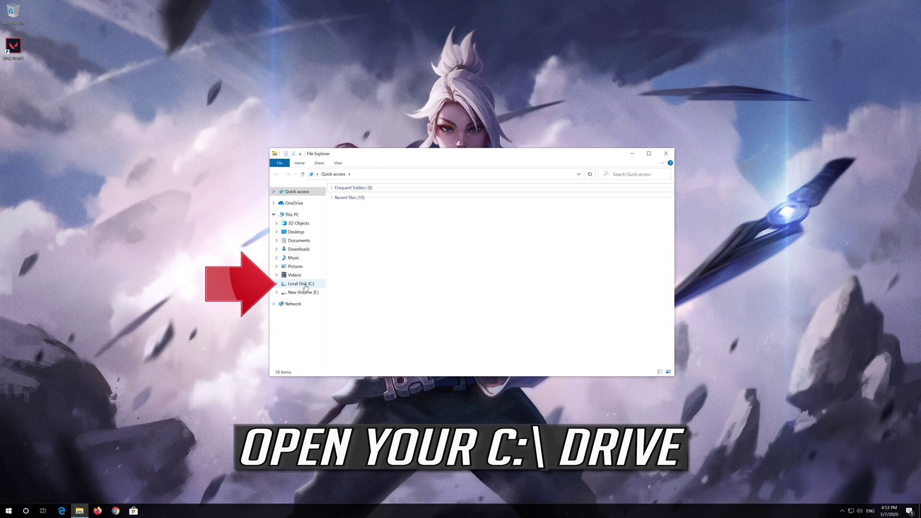
left_click(301, 284)
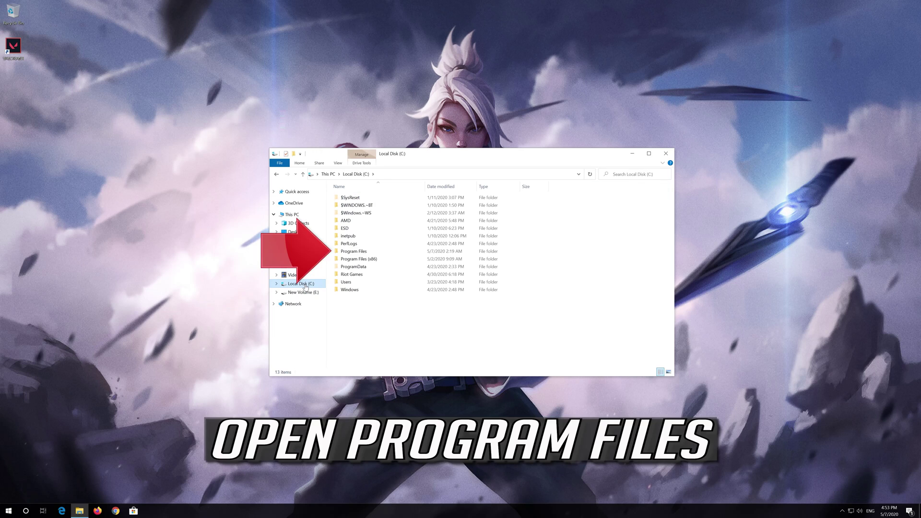
double_click(396, 251)
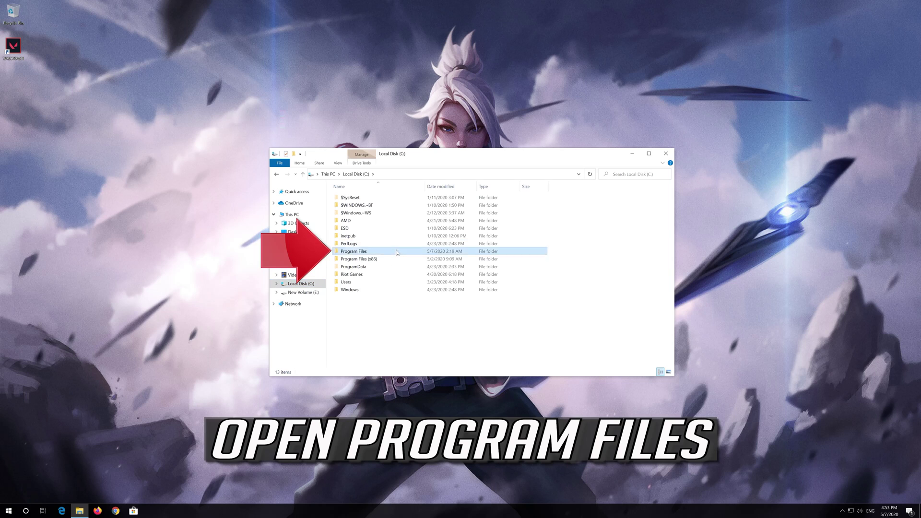
Step: Delete the Riot Vanguard folder and close File Explorer
left_click(365, 292)
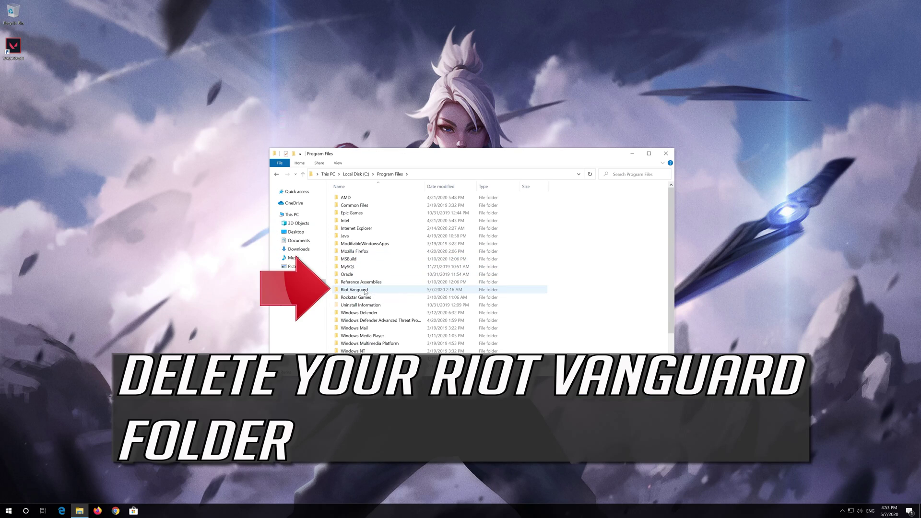
left_click(365, 292)
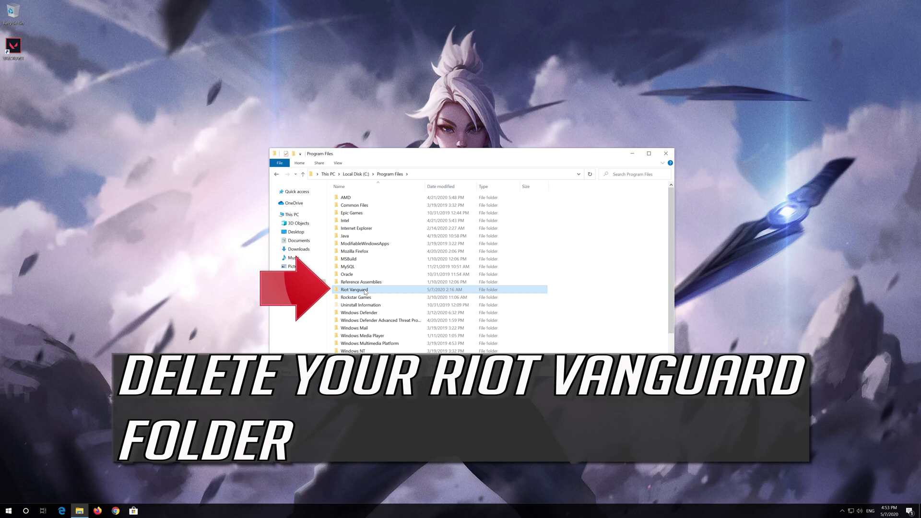
right_click(371, 292)
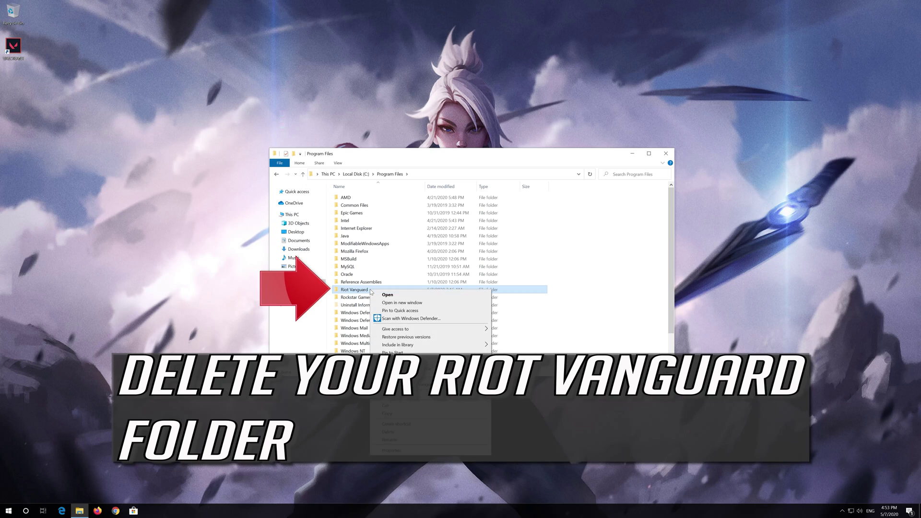
left_click(424, 432)
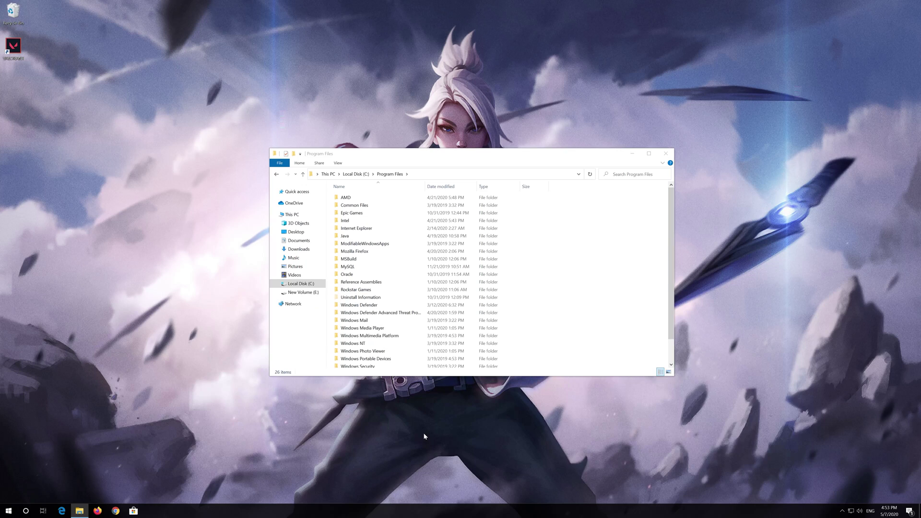
left_click(661, 155)
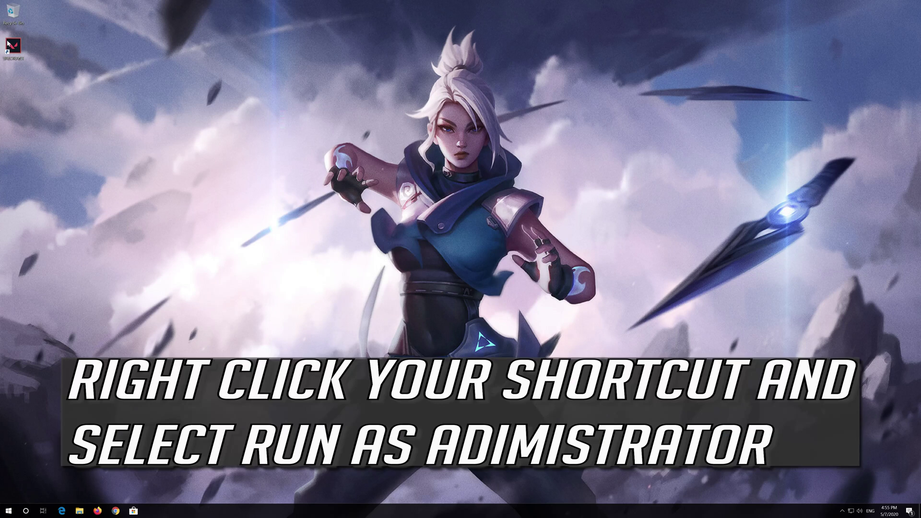
Step: Run the VALORANT desktop shortcut as administrator and allow Riot Client's changes
right_click(8, 43)
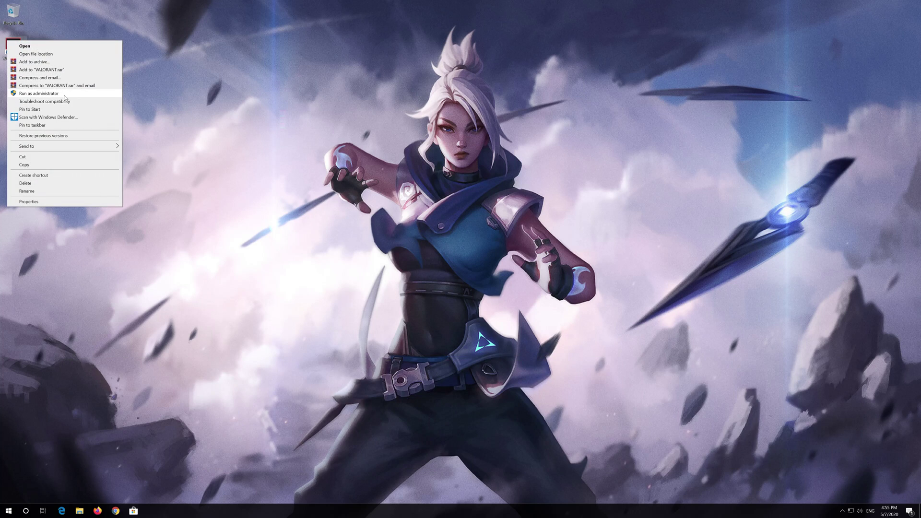
left_click(39, 94)
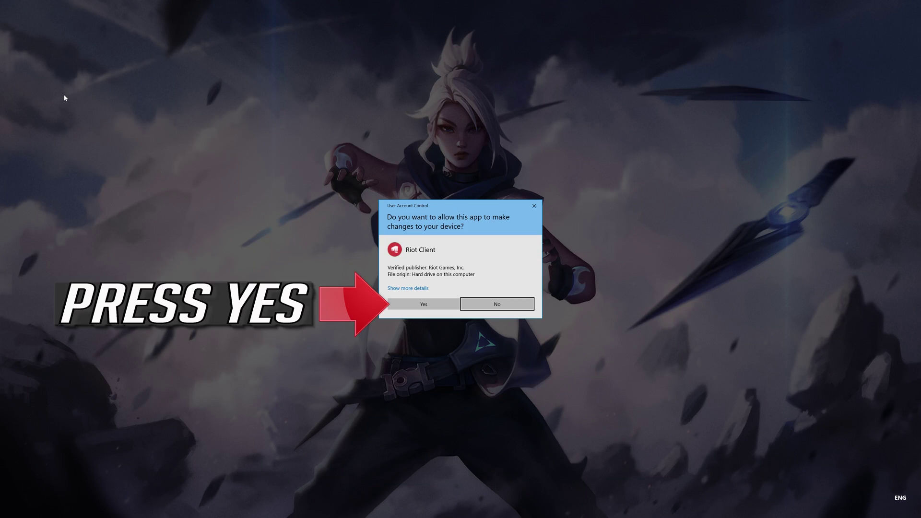
left_click(430, 307)
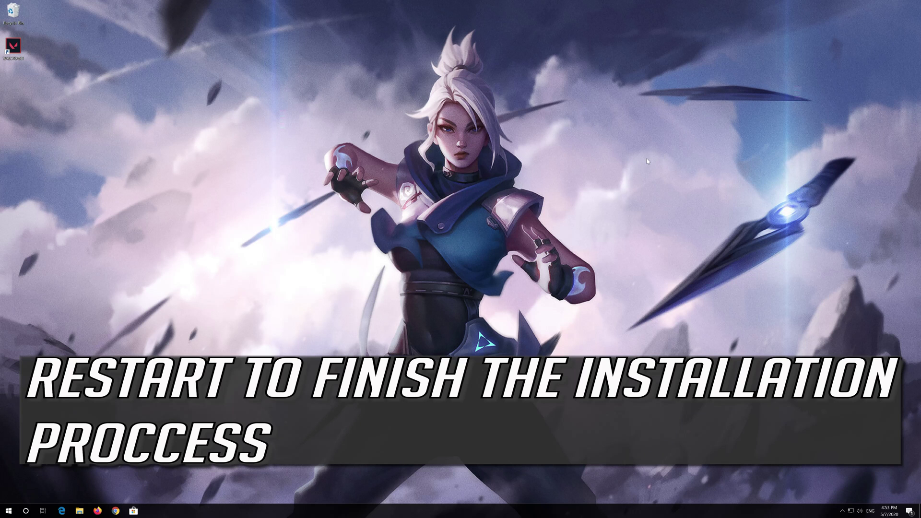
Step: Restart Windows, then run VALORANT as administrator again, approving Riot Client's prompt
left_click(9, 511)
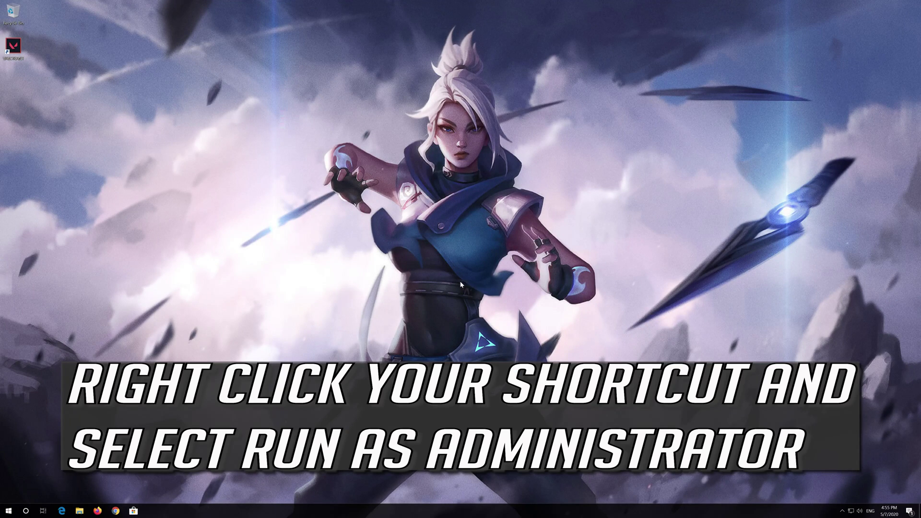
right_click(8, 43)
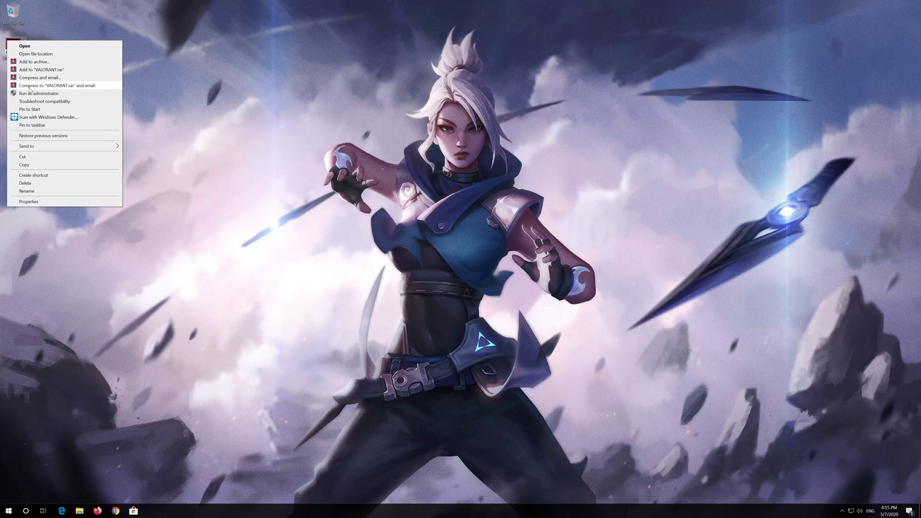
left_click(64, 94)
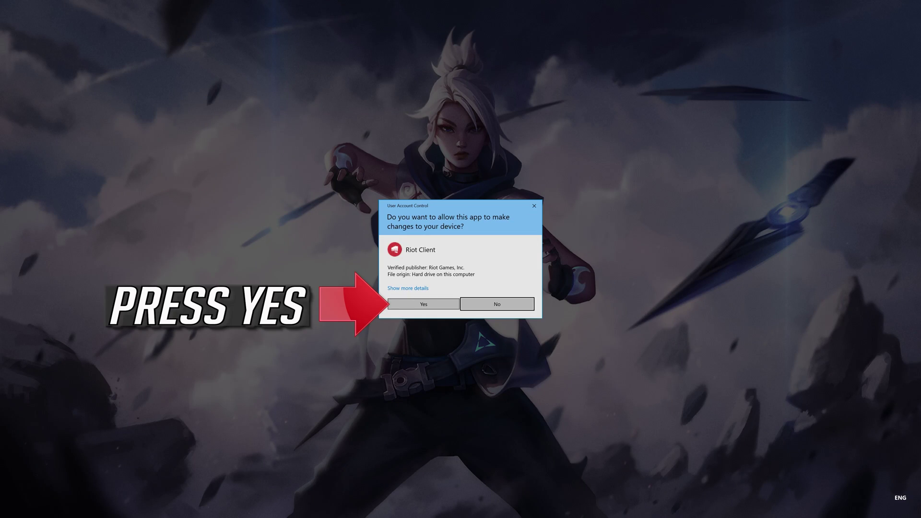
left_click(423, 304)
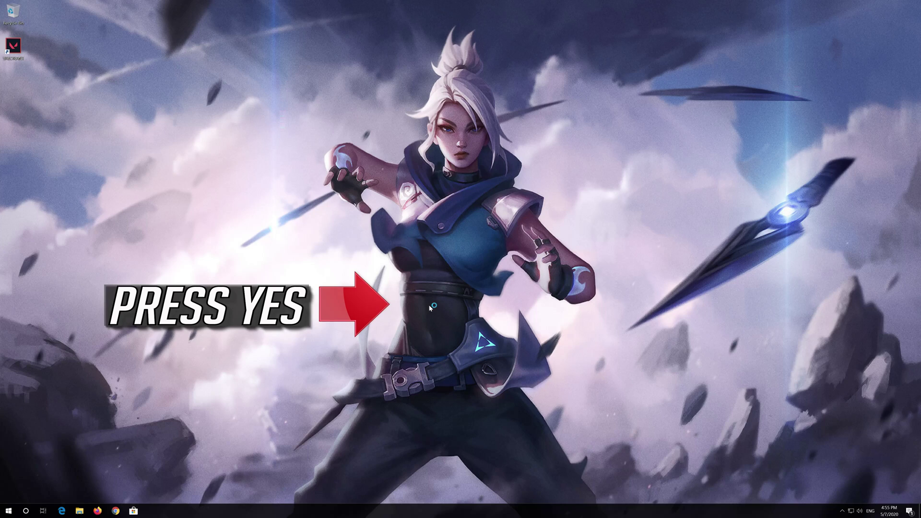